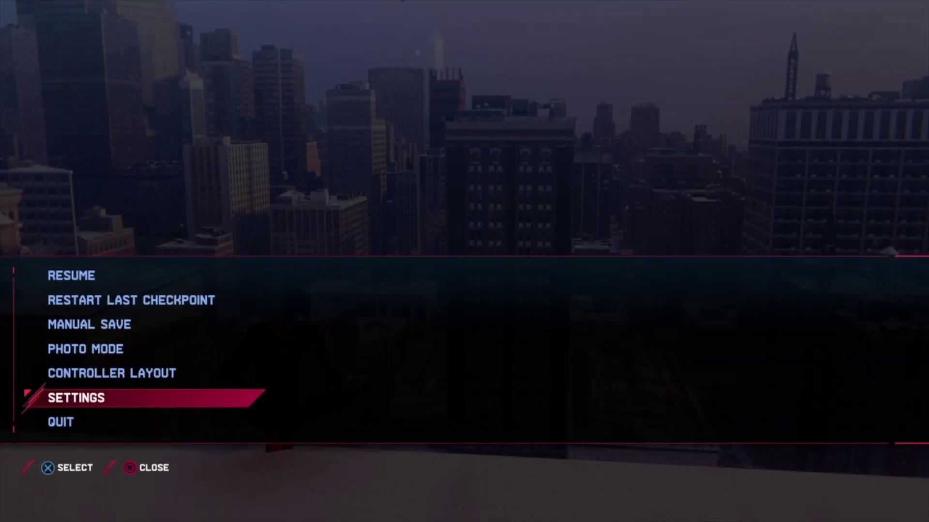
- Set the game's time of day to Sunset with Clear weather in the game settings
key("Return")
key("Return")
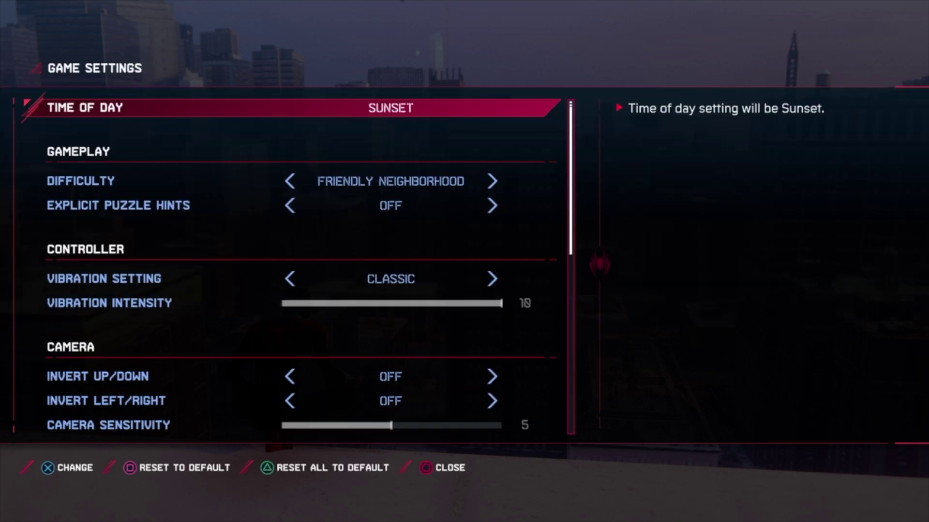
key("Return")
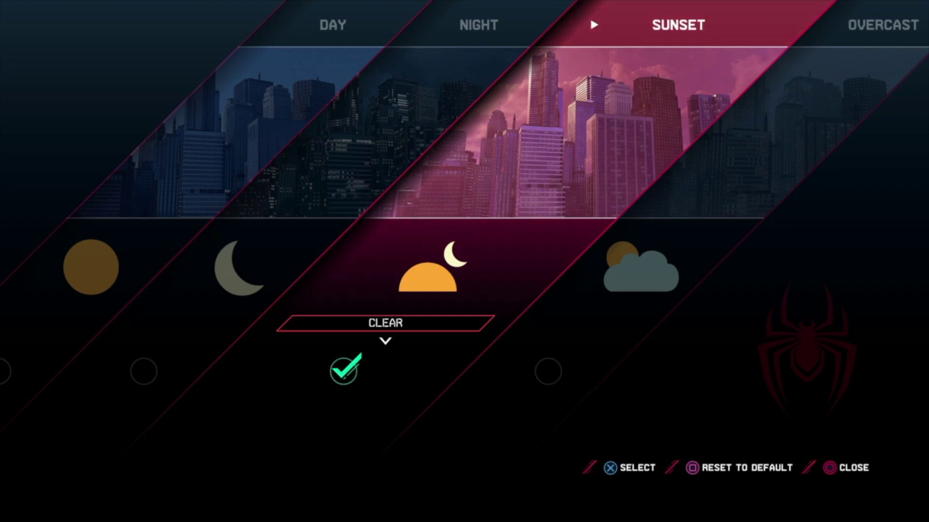
key("Left")
key("Left")
key("Right")
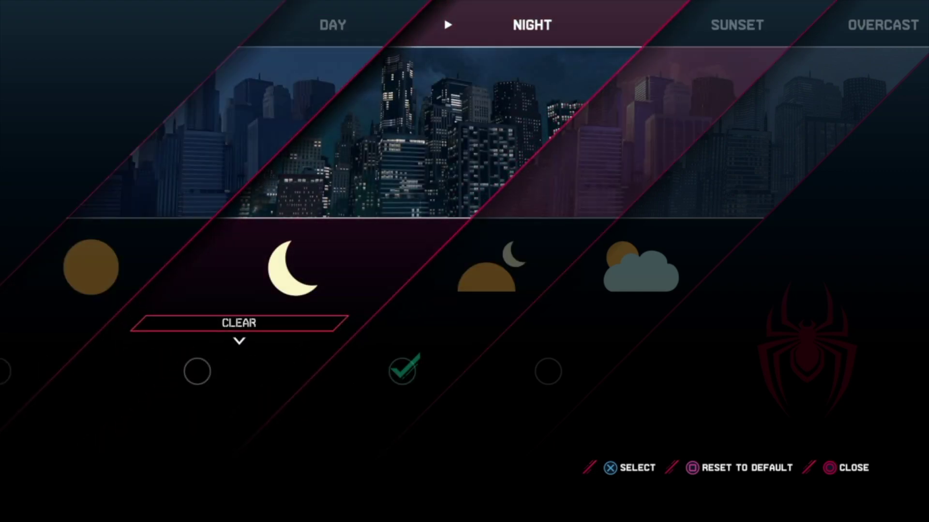
key("Right")
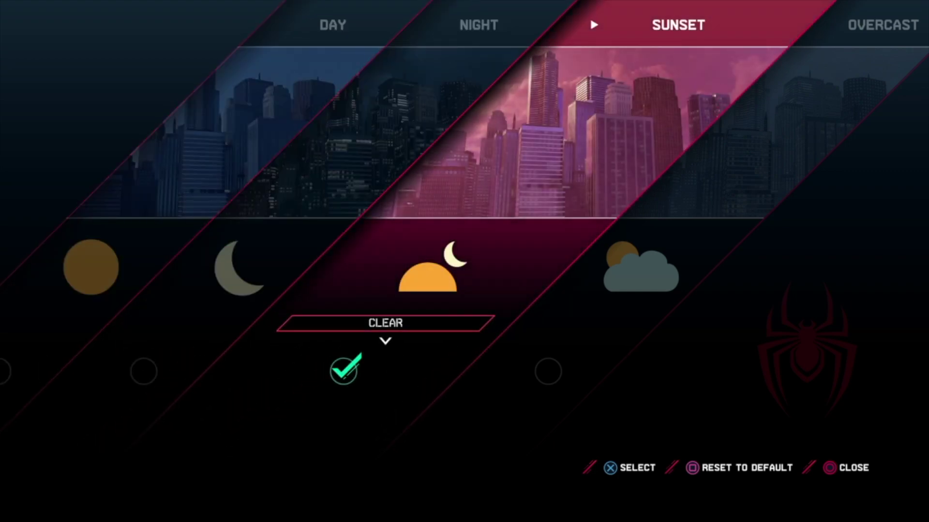
key("Return")
key("Escape")
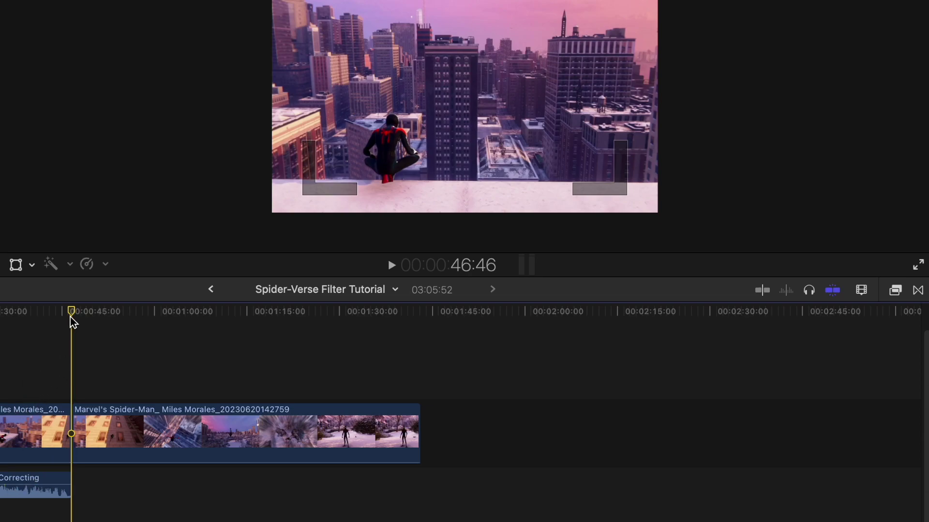
- Switch to Final Cut Pro, search the video effects for "cyan" and preview Cyan Blacks with Warm Highlights on the clip following the playhead
mouse_move(72, 311)
left_mouse_down()
mouse_move(0, 311)
mouse_move(95, 315)
mouse_move(78, 314)
left_mouse_up()
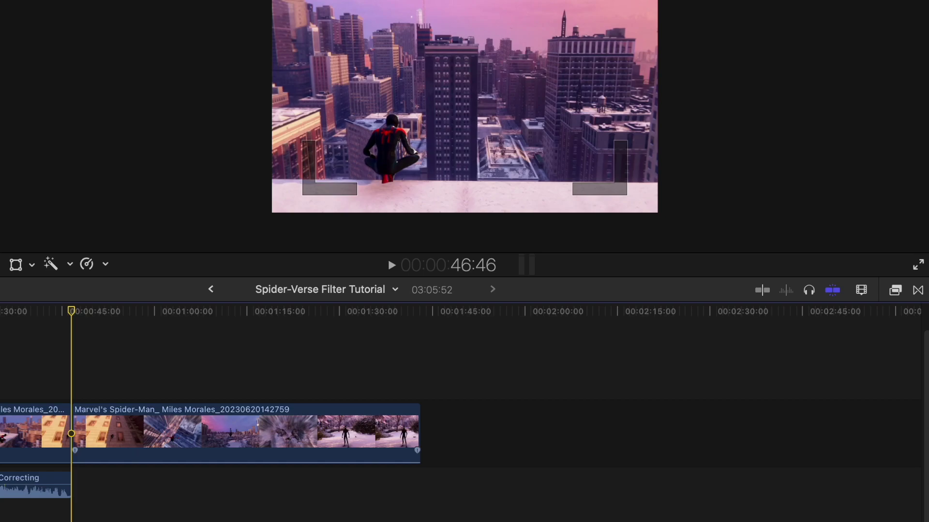
left_click(139, 438)
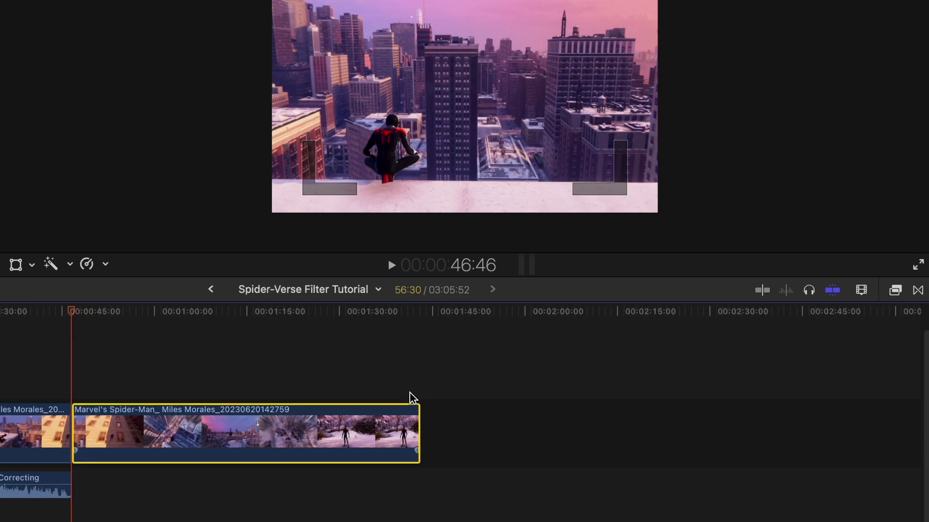
left_click(895, 290)
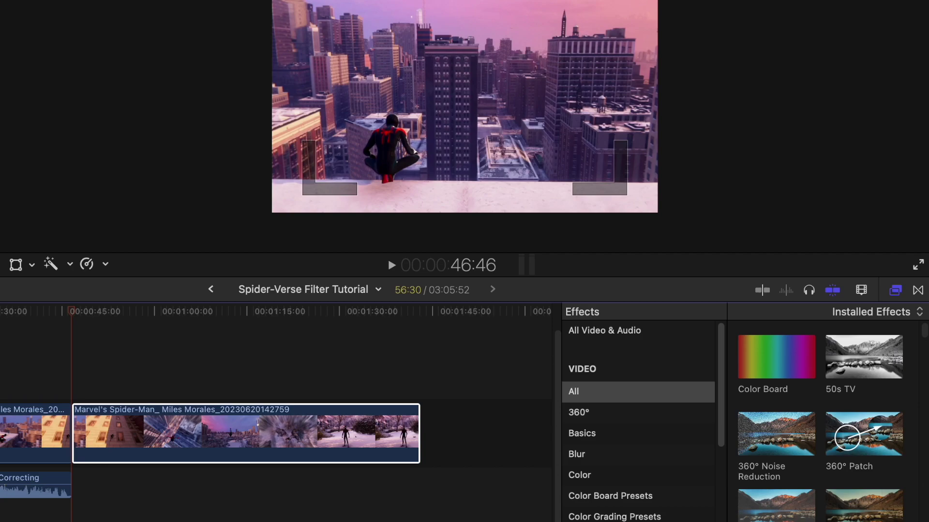
type("cyan")
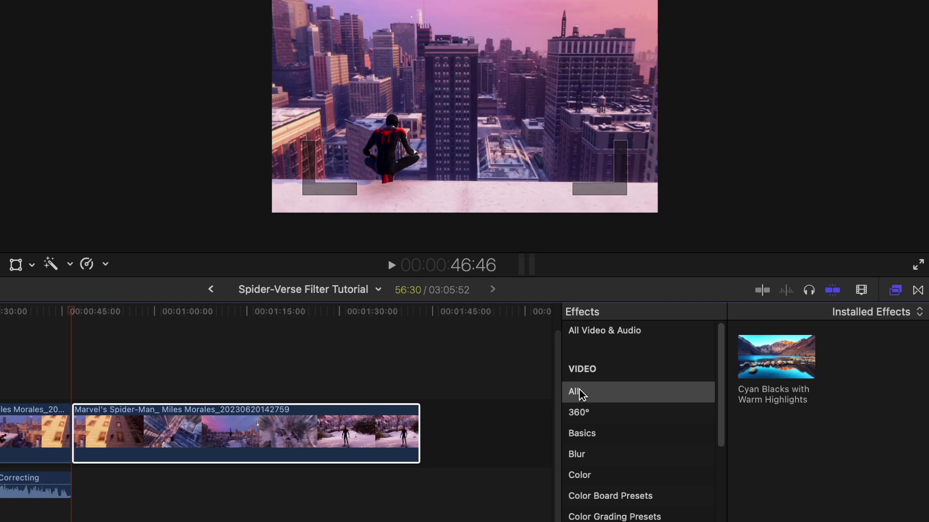
left_click(580, 391)
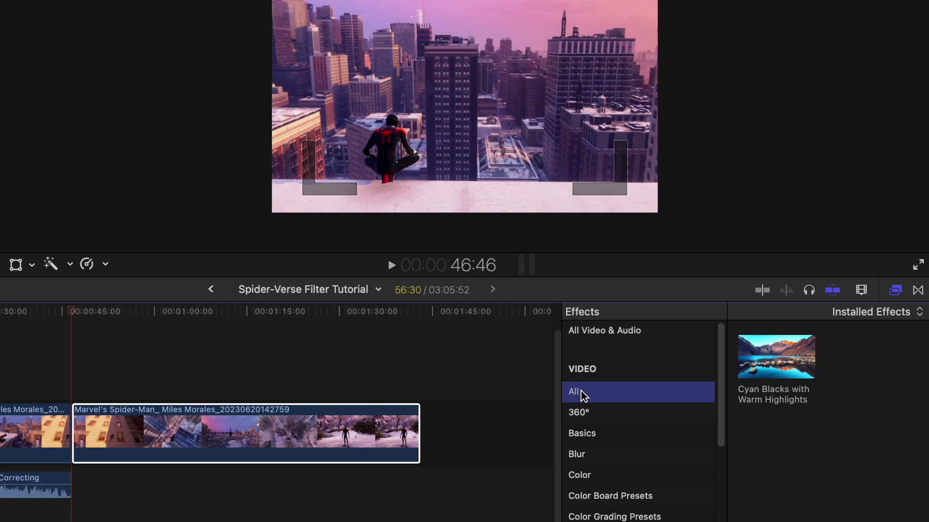
scroll(612, 440, "down", 10)
scroll(608, 445, "up", 10)
left_click(775, 362)
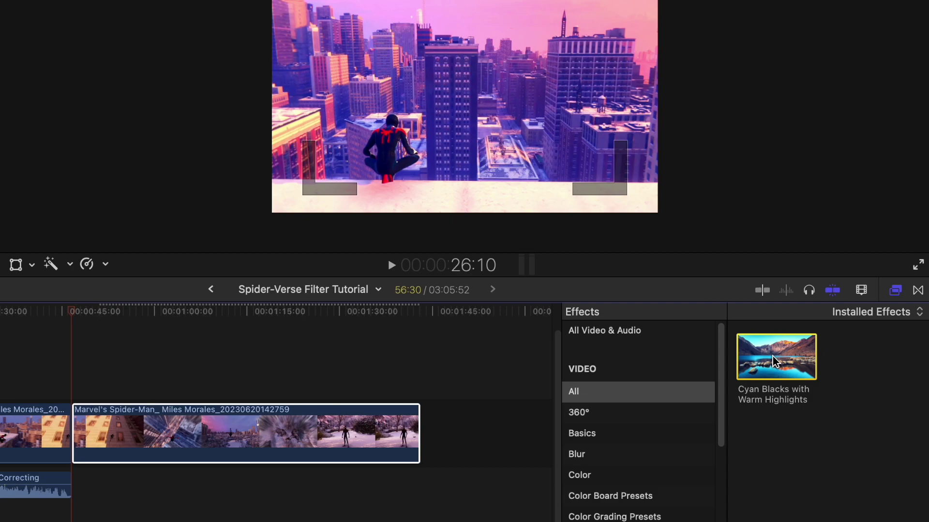
- Paste a copy of the selected gameplay clip at the end of the main storyline
left_click(233, 434)
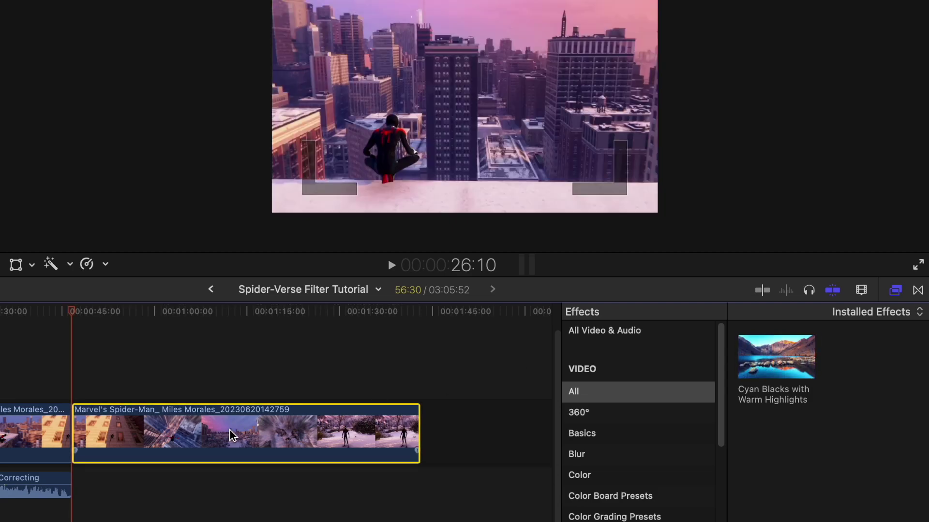
left_click(425, 389)
key("super+v")
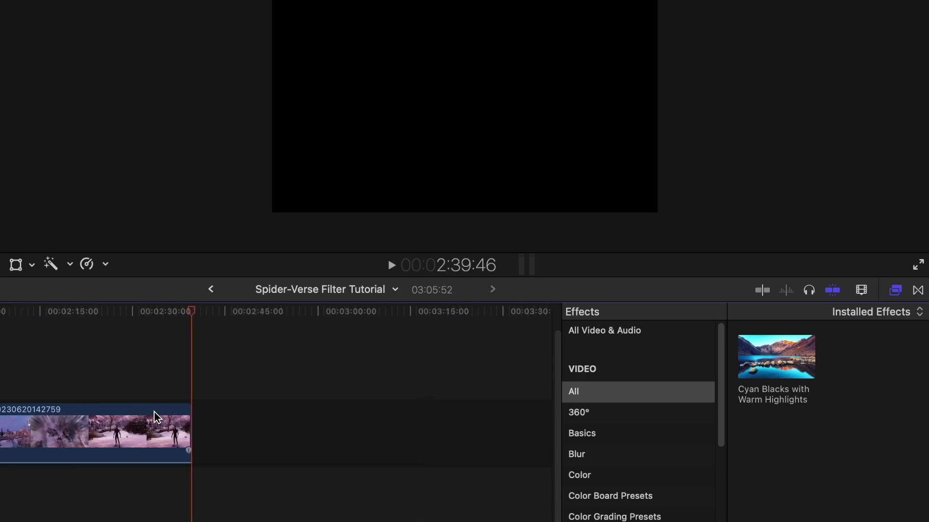
- Apply the Cyan Blacks with Warm Highlights, Prism and Newsprint effects to the pasted clip, and close the effects browser
left_click(3, 435)
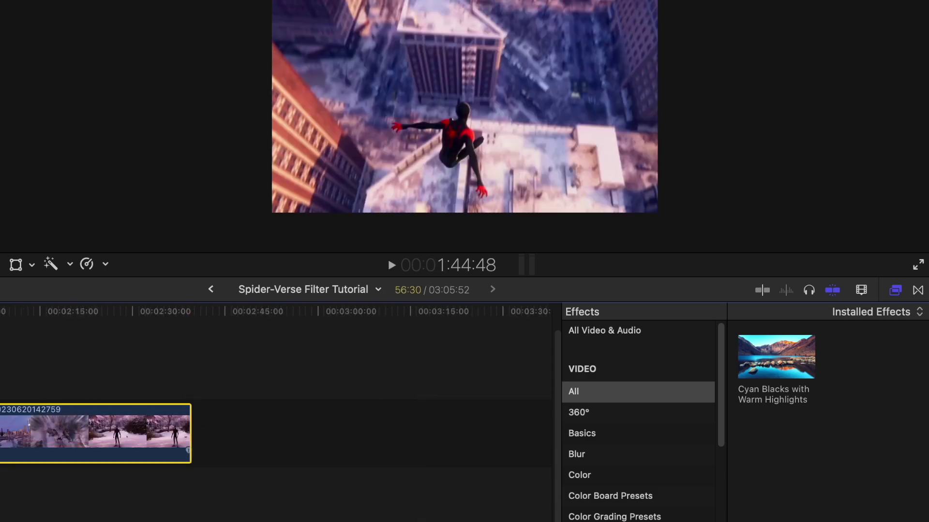
left_click(774, 362)
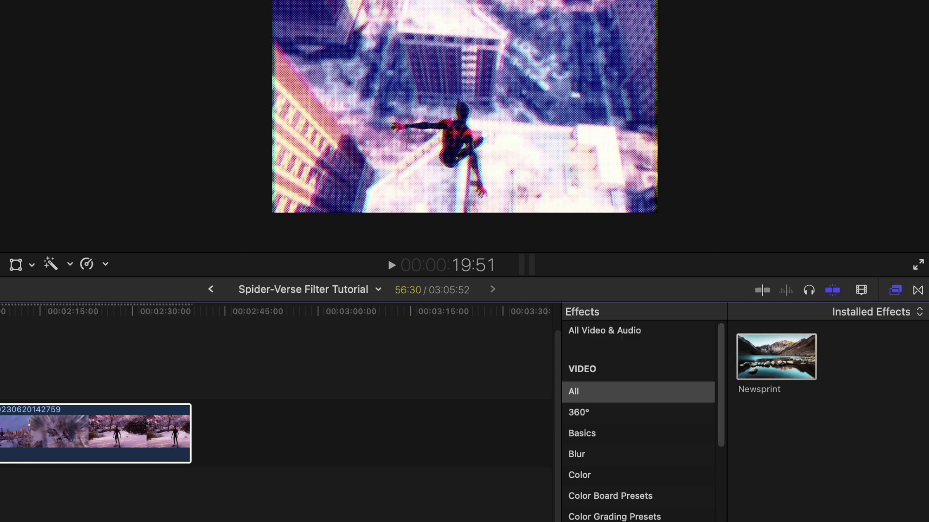
key("BackSpace")
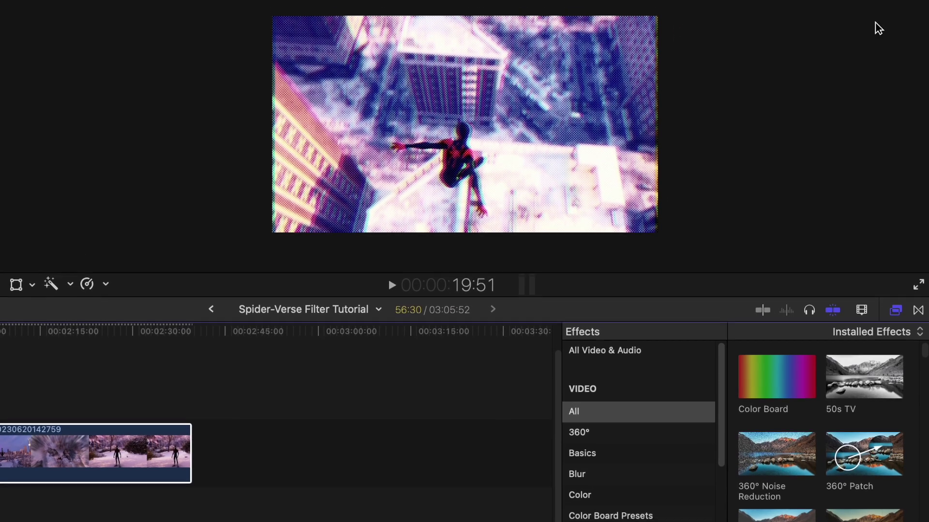
left_click(899, 356)
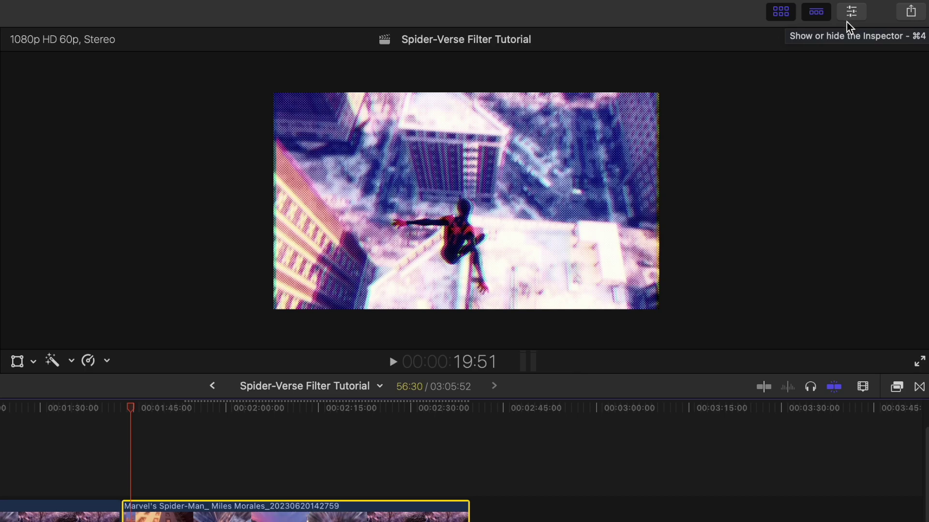
- Show the pasted clip's video effect settings and set the Prism effect's Amount to 1
left_click(850, 19)
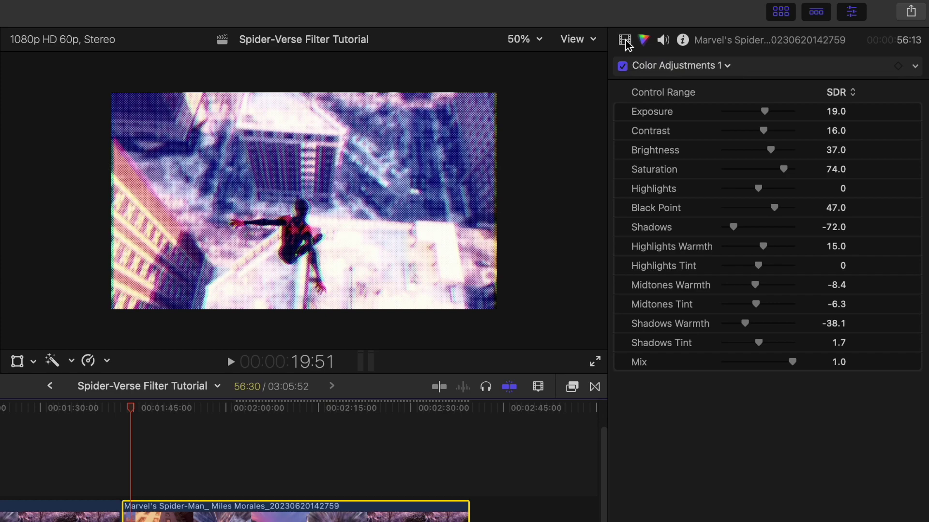
left_click(625, 40)
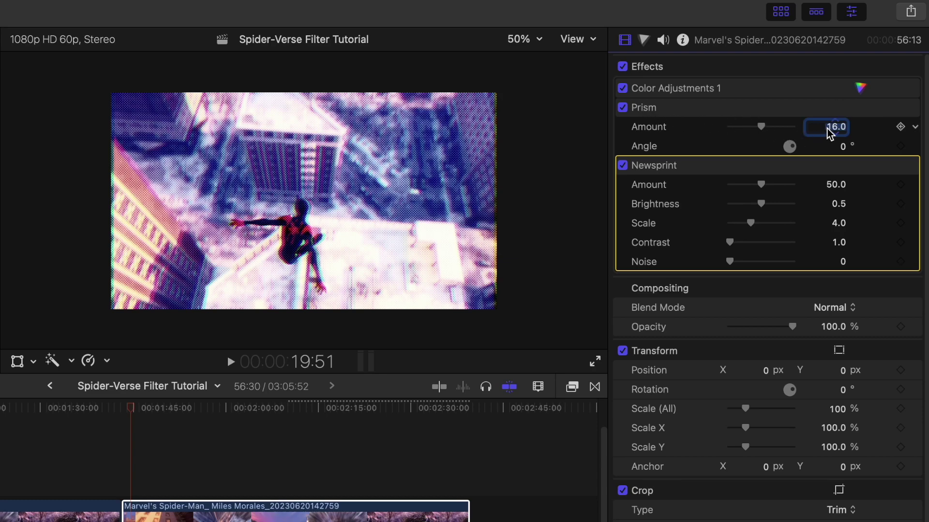
type("1")
key("Return")
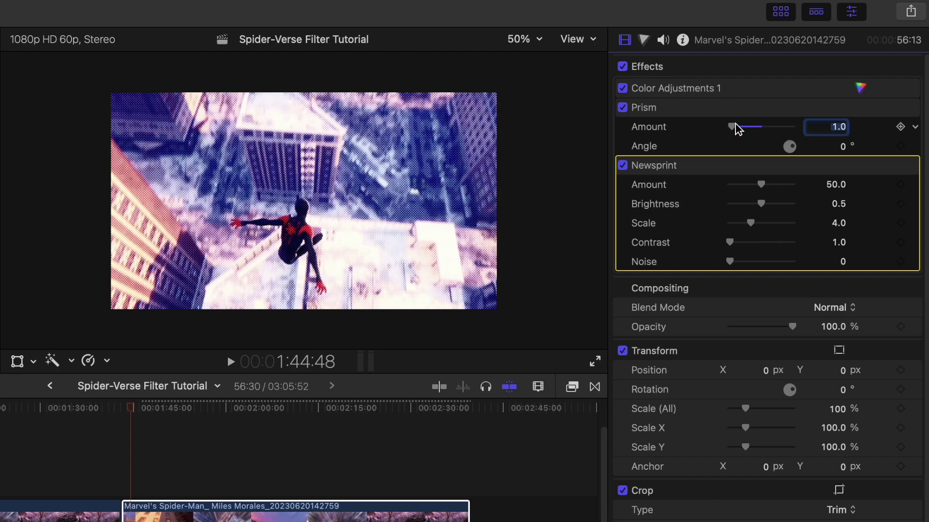
left_click_drag(732, 127, 663, 129)
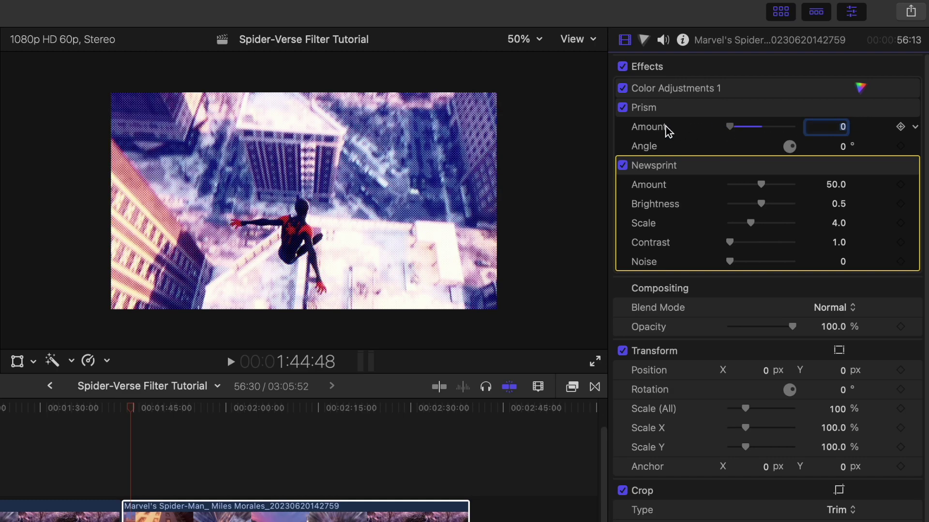
left_click(829, 129)
type("1")
key("Return")
- Set the Newsprint effect's Amount to 2
left_click(832, 187)
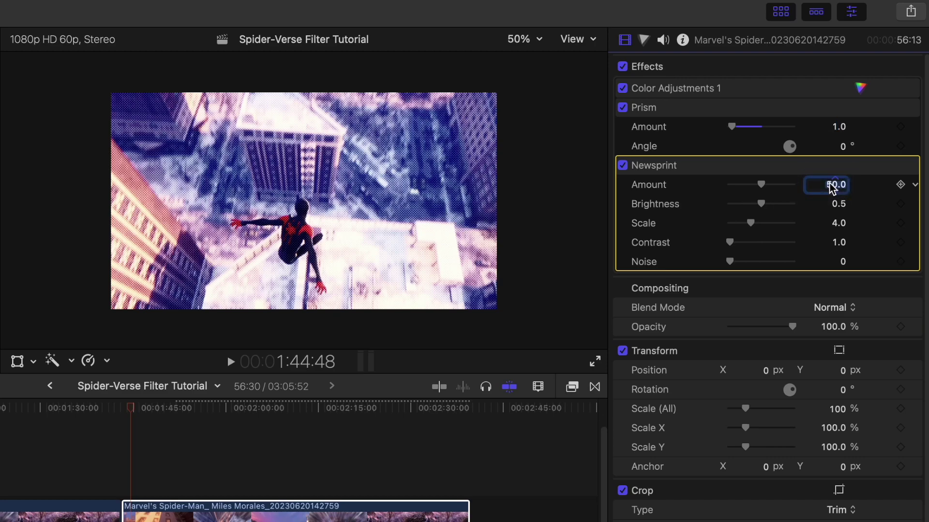
type("2")
key("Return")
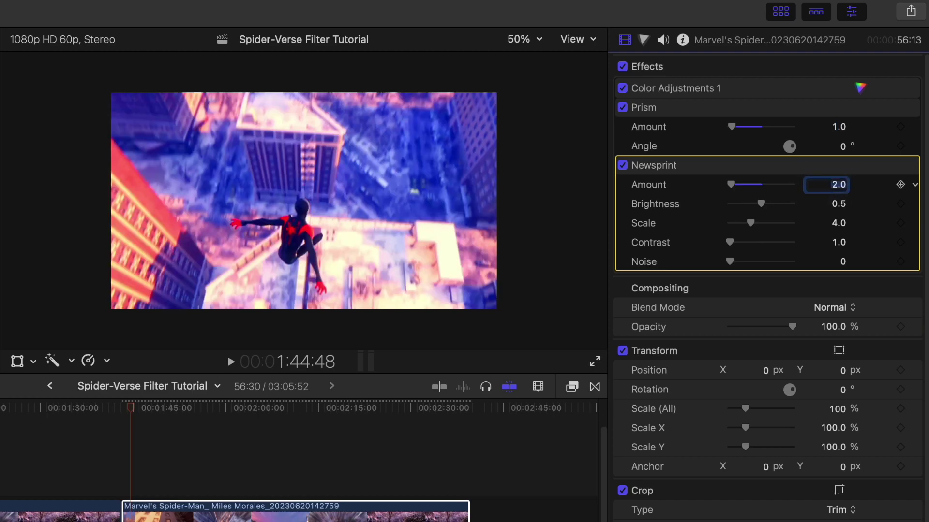
left_click_drag(730, 184, 629, 203)
left_click(835, 186)
type("2")
key("Return")
- Set the Newsprint effect's Brightness to 0 and its Scale to 6.5
left_click(844, 208)
type("0")
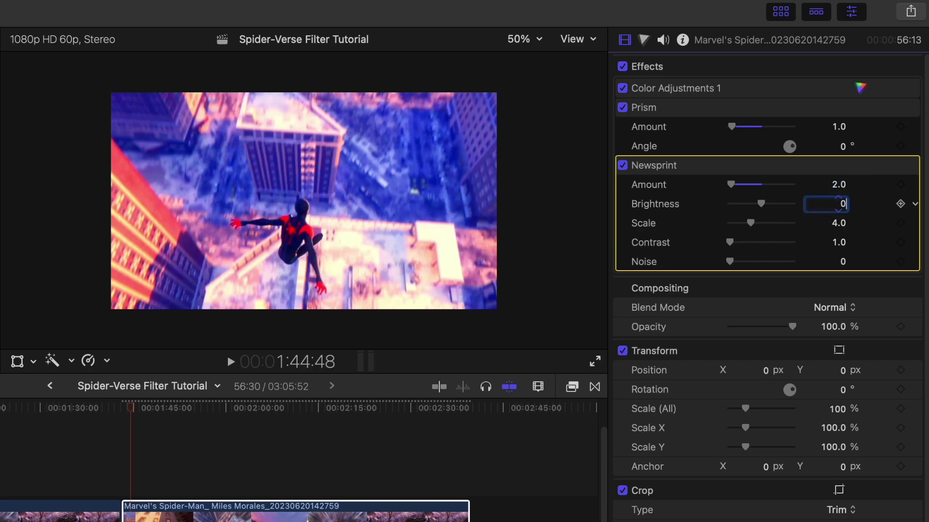
left_click(843, 228)
type("6.5")
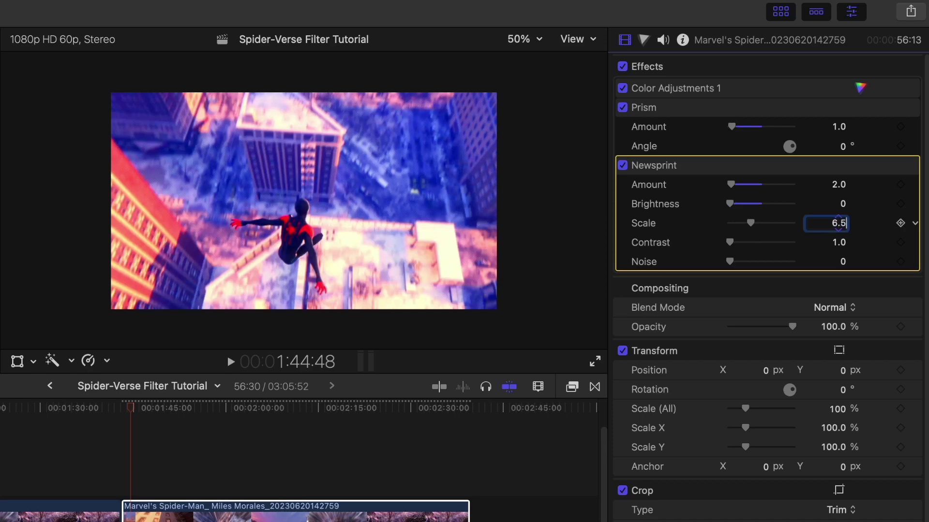
key("Return")
left_click_drag(768, 223, 860, 231)
type("6.5")
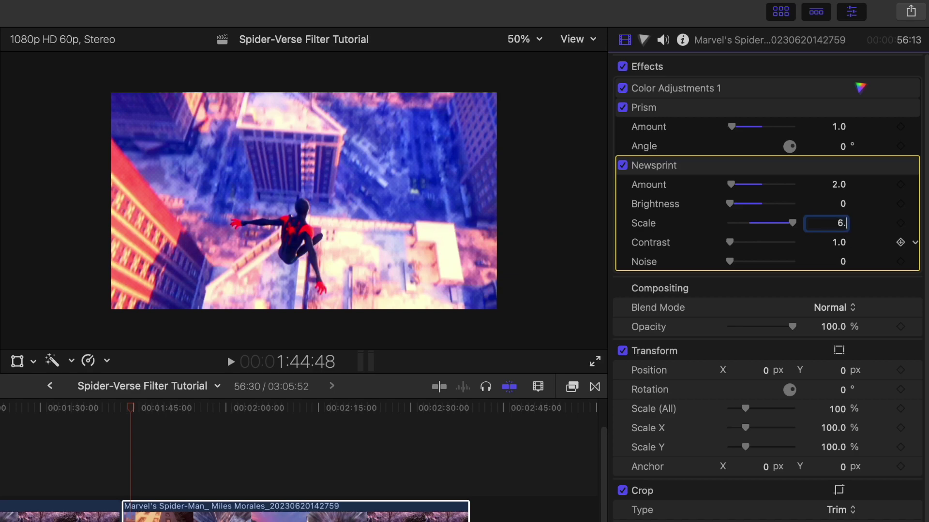
key("Return")
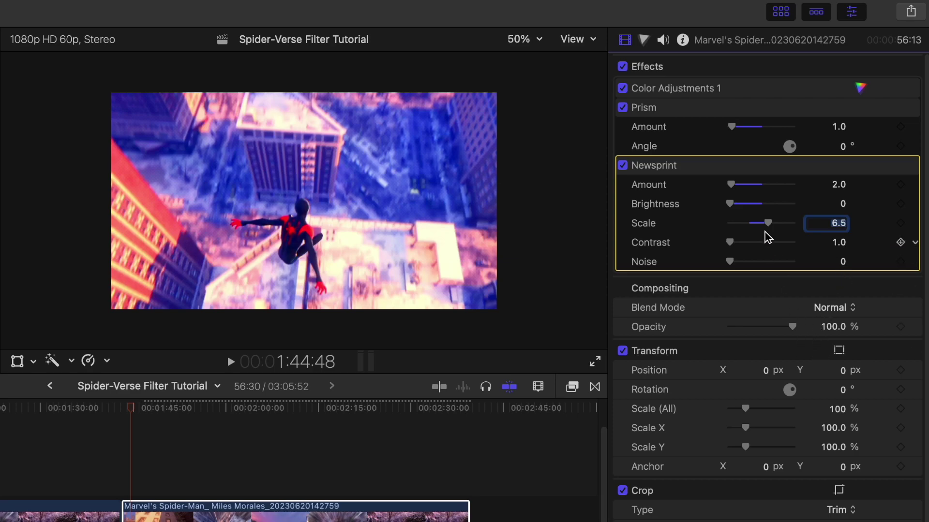
- Set Contrast to -5 and Brightness to 43 in the clip's Color Adjustments 1 correction
left_click(644, 41)
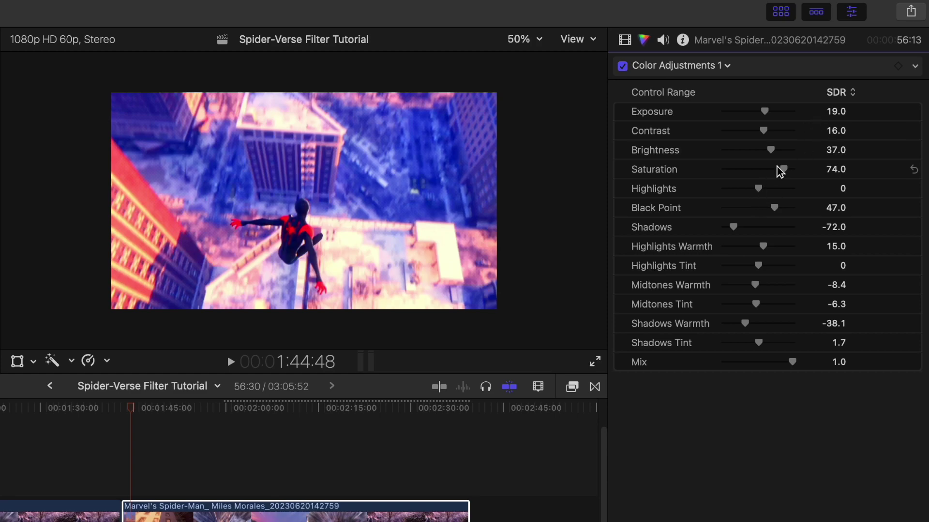
left_click(835, 131)
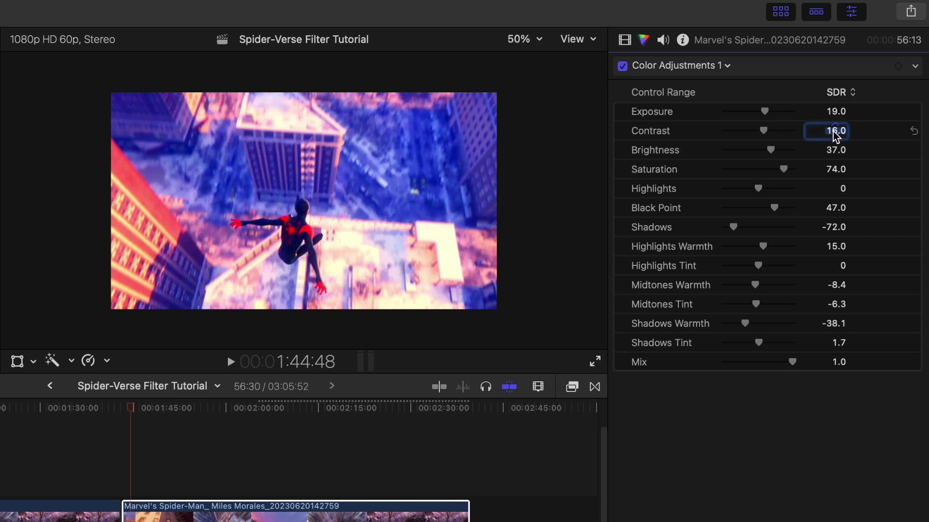
type("-5")
key("Return")
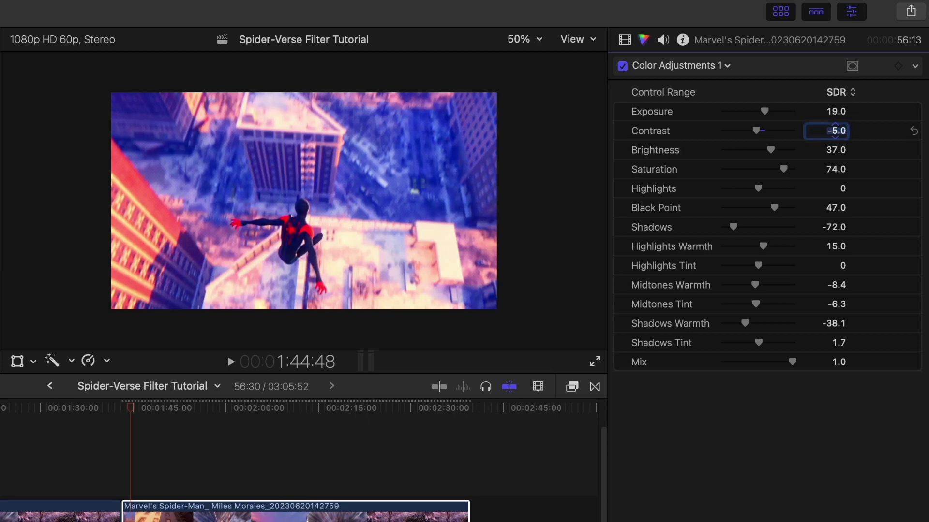
left_click(834, 149)
type("43")
key("Return")
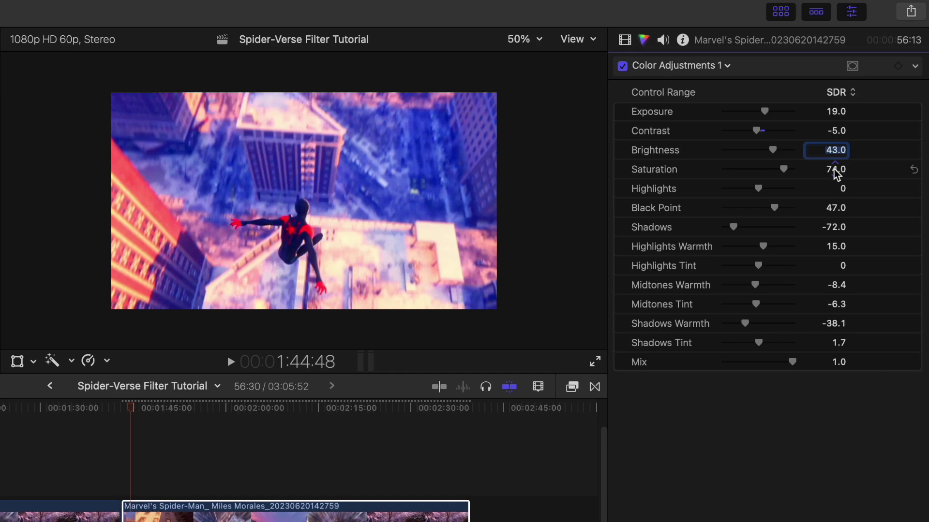
- Set Midtones Warmth to 17 in Color Adjustments 1
left_click(835, 286)
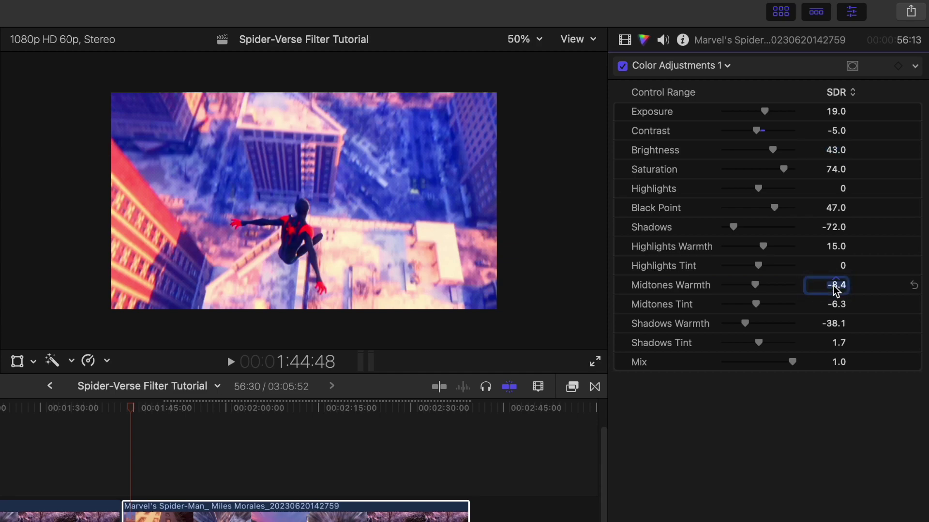
key("BackSpace")
type("17")
key("Return")
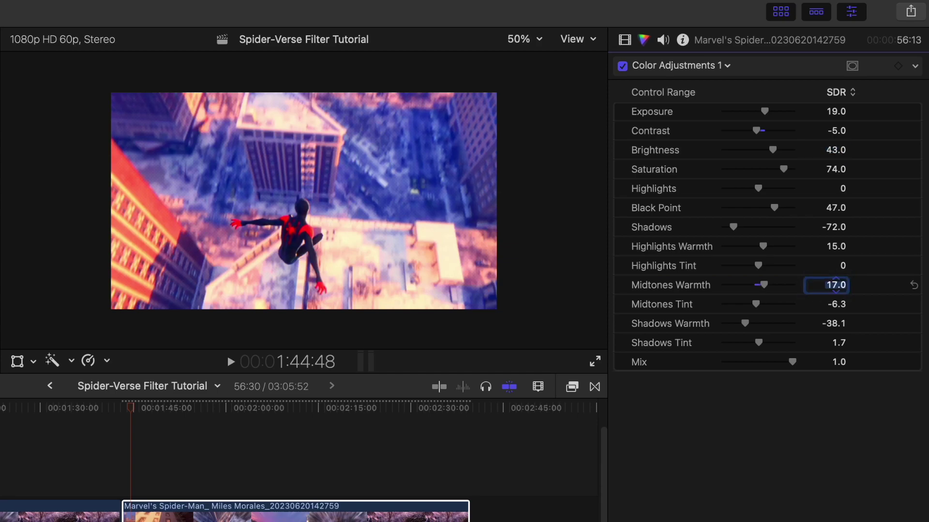
- Set Shadows Warmth to -27 in Color Adjustments 1
left_click(833, 324)
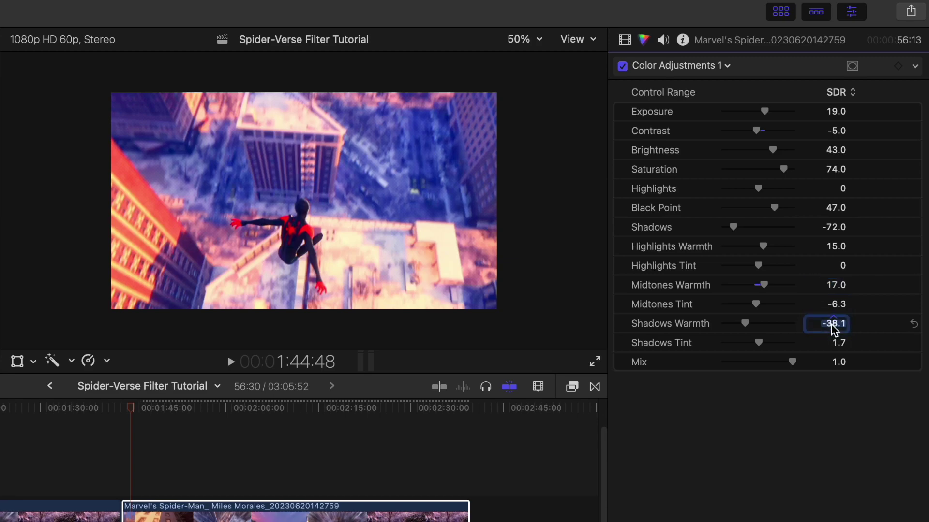
key("BackSpace")
type("-27")
key("Return")
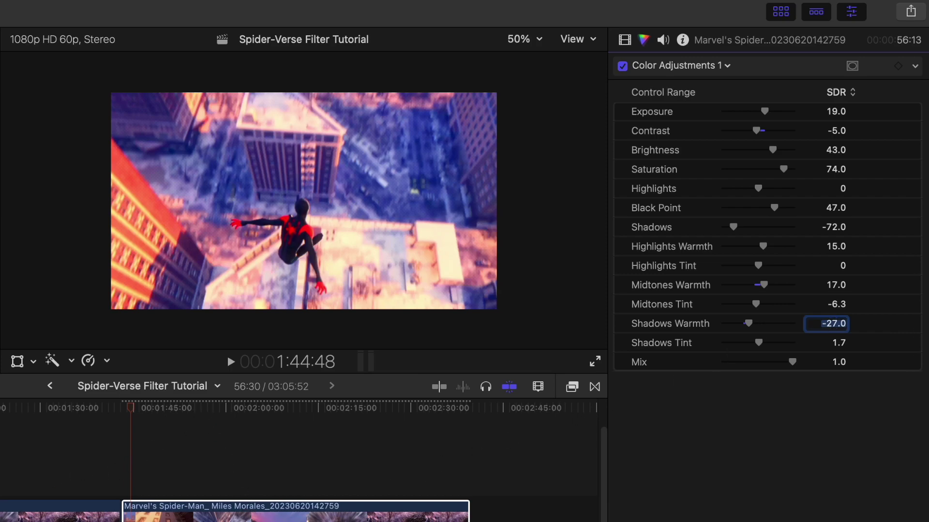
- Hide the inspector and stack the color-adjusted clip directly above the original gameplay clip, aligned with it in time
scroll(299, 459, "left", 5)
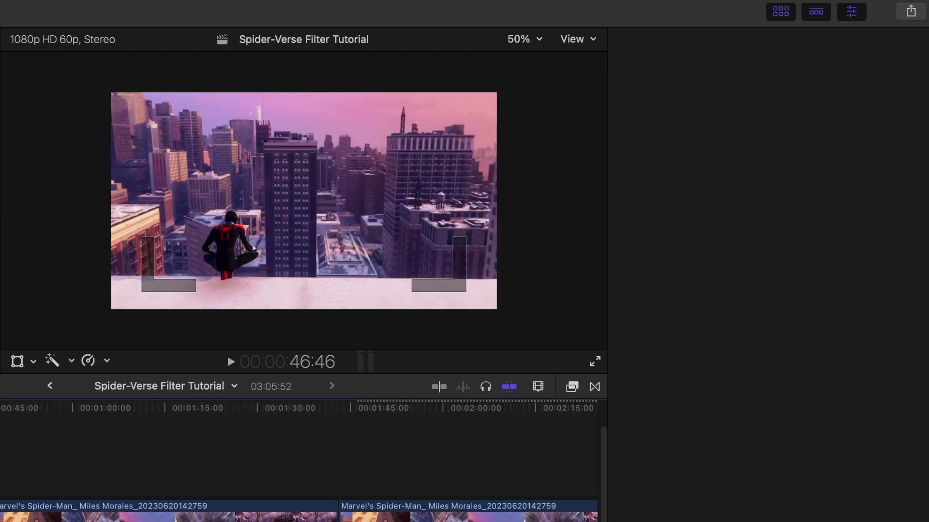
left_click(381, 489)
left_click(64, 461)
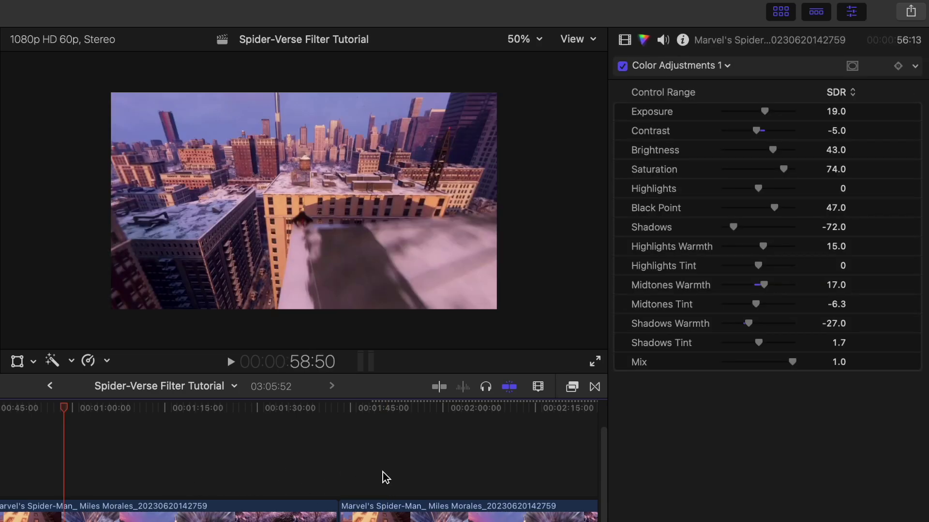
left_click(145, 460)
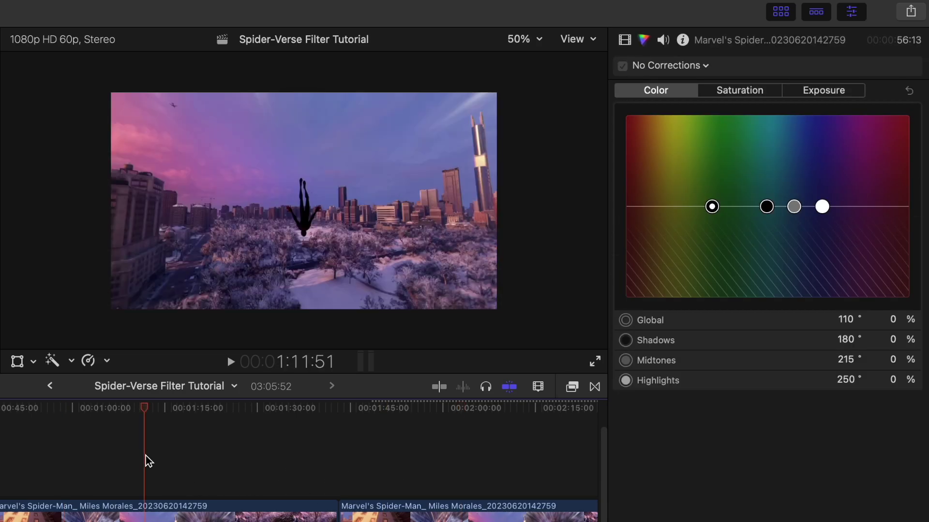
left_click(857, 17)
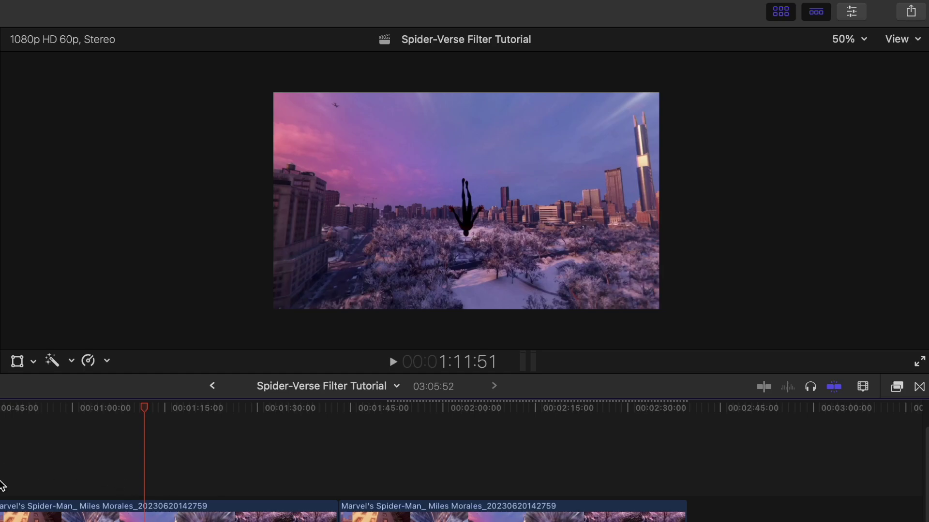
left_click_drag(401, 515, 53, 457)
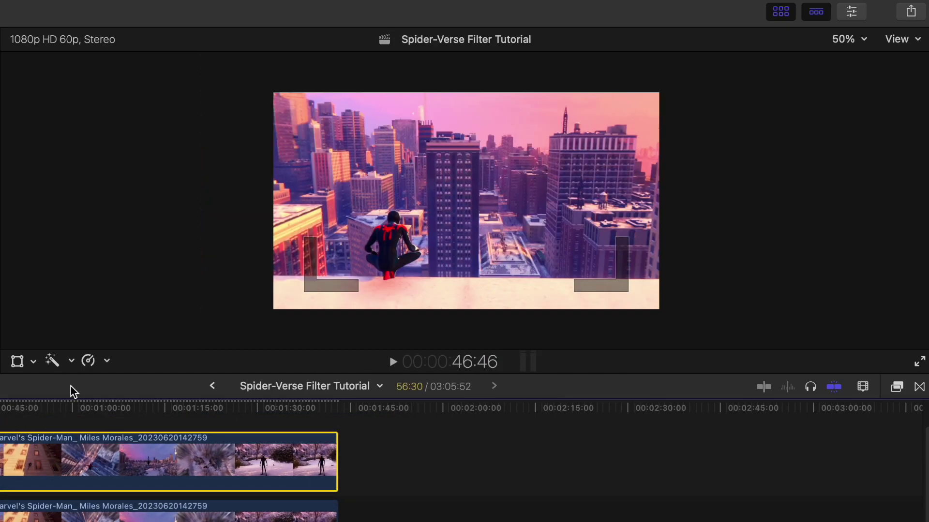
- Trim away the left half of the upper clip's picture, then play the split-screen comparison from the clip's start
left_click(33, 361)
left_click(53, 400)
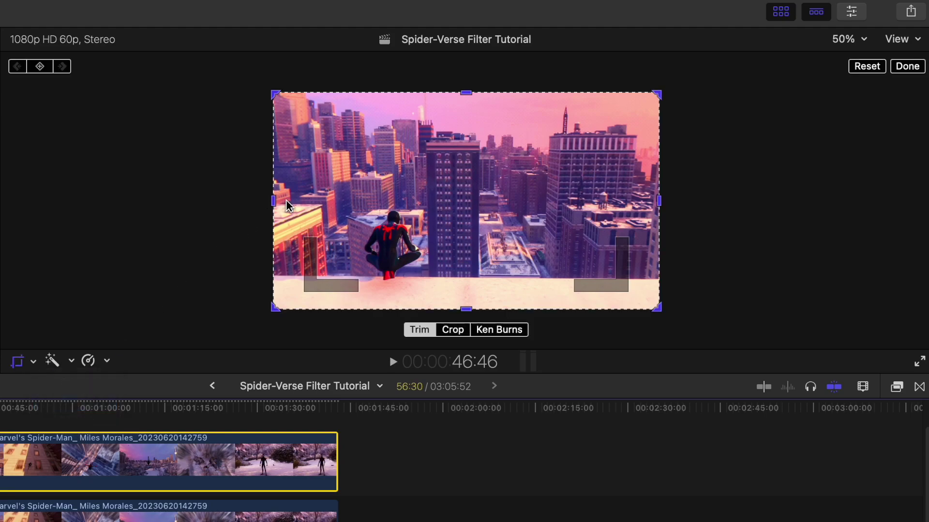
left_click_drag(274, 201, 467, 207)
left_click(915, 68)
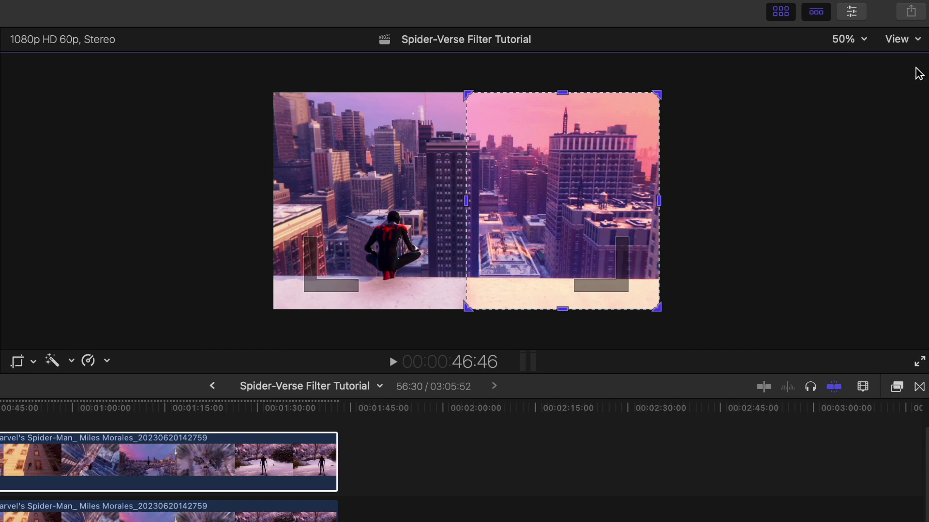
left_click(4, 429)
key("space")
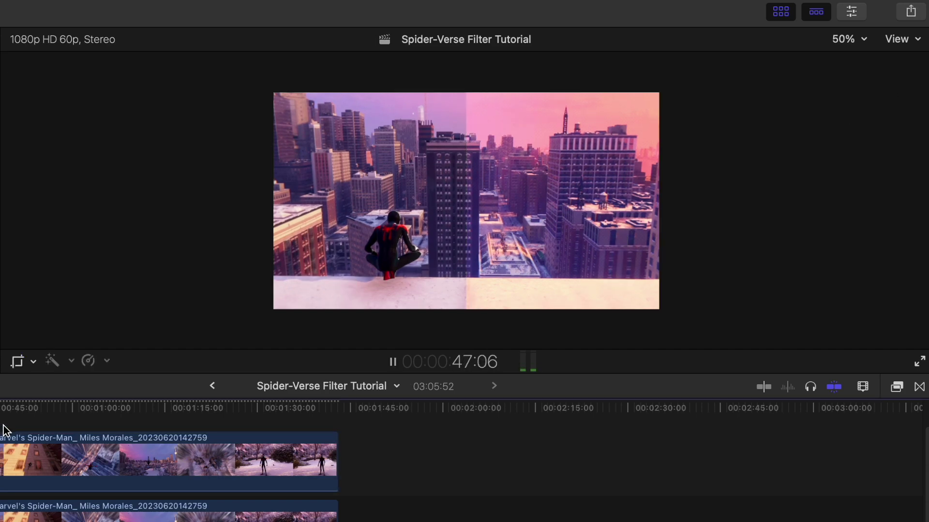